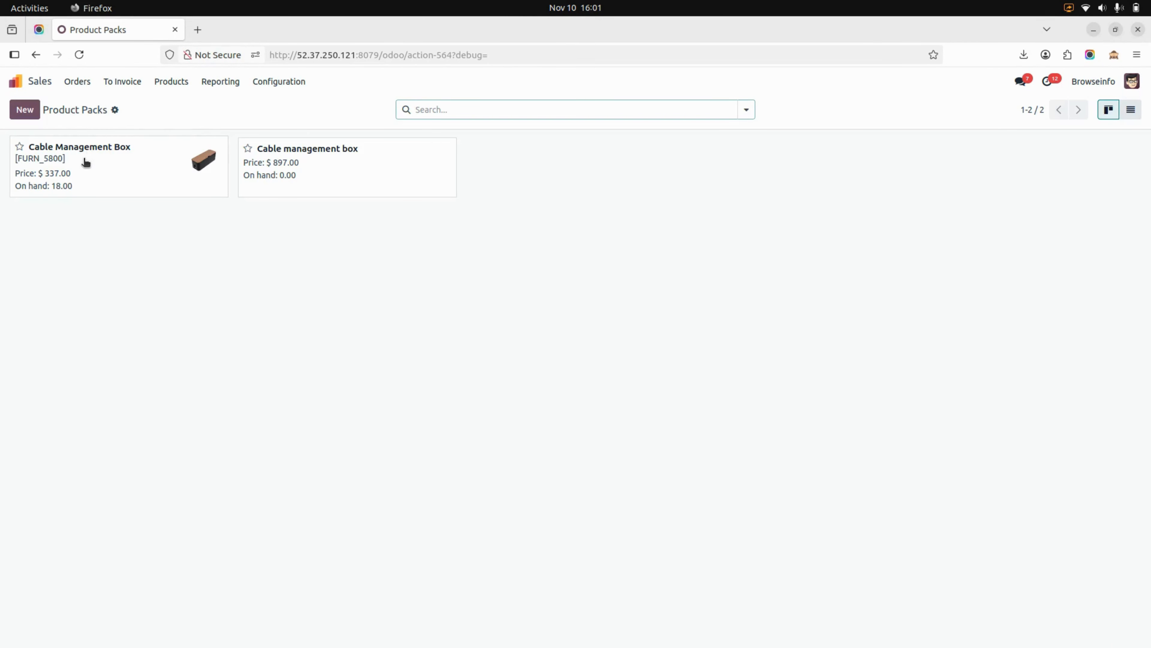
- Open the Cable Management Box product pack and review its point of sale categories and pack products
{"action": "left_click", "coordinate": [85, 162]}
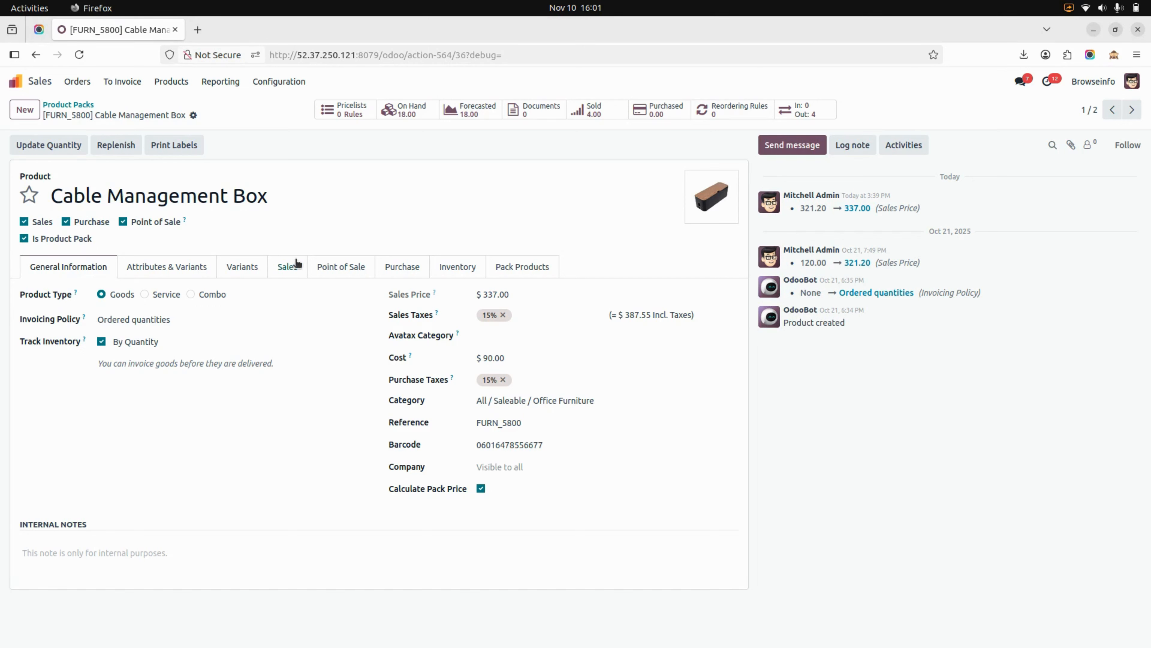
{"action": "left_click", "coordinate": [331, 278]}
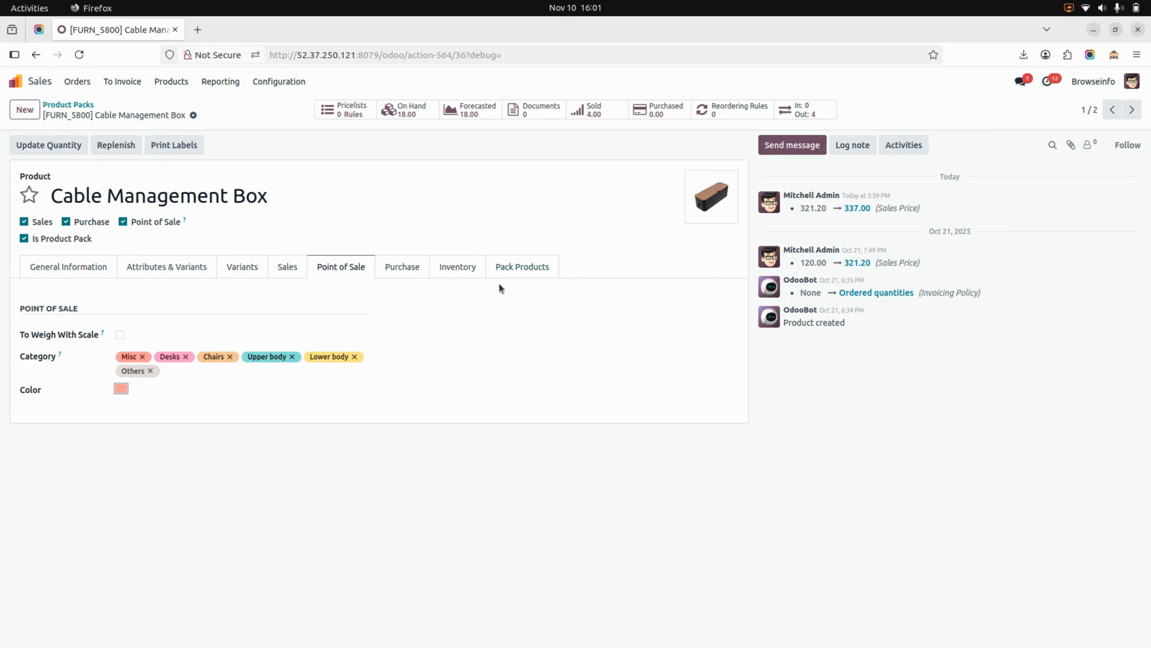
{"action": "left_click", "coordinate": [514, 271]}
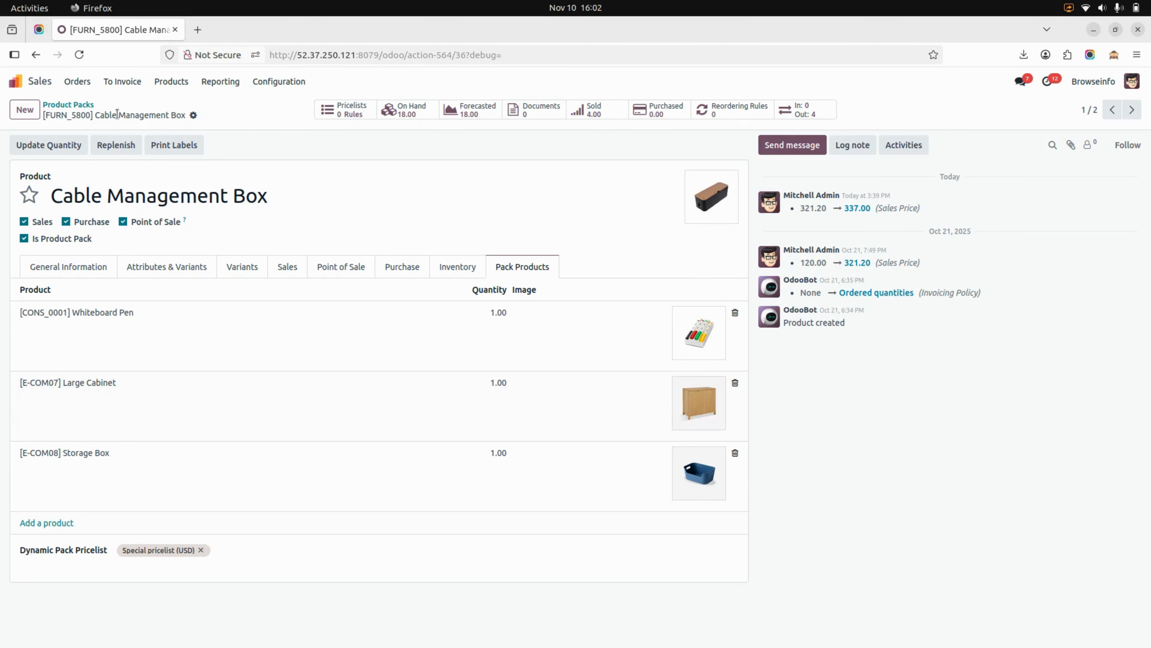
- Open the Point of Sale settings and review the product pack configuration and flexible pricelist options for Furniture Shop
{"action": "left_click", "coordinate": [31, 91]}
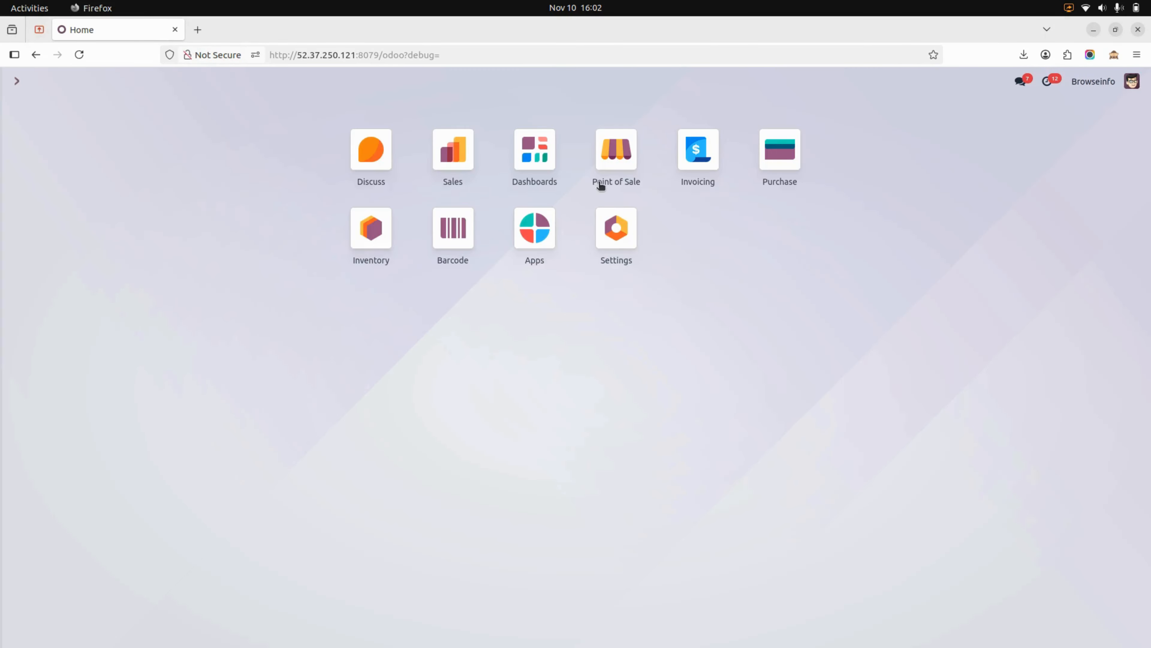
{"action": "left_click", "coordinate": [603, 156]}
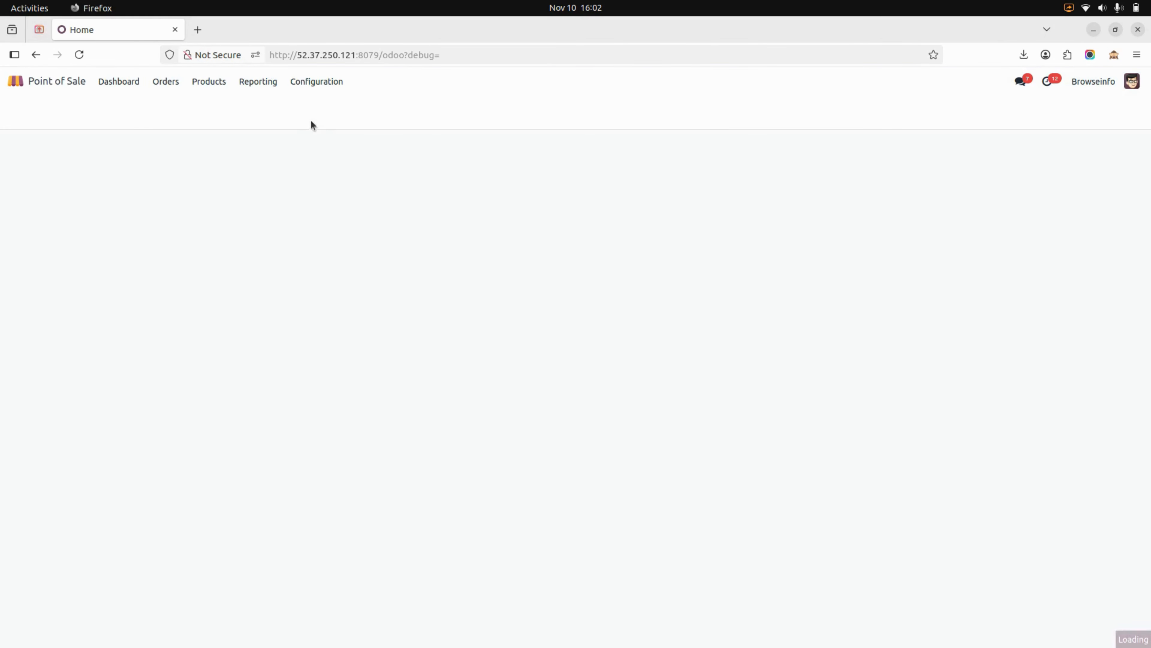
{"action": "left_click", "coordinate": [301, 83]}
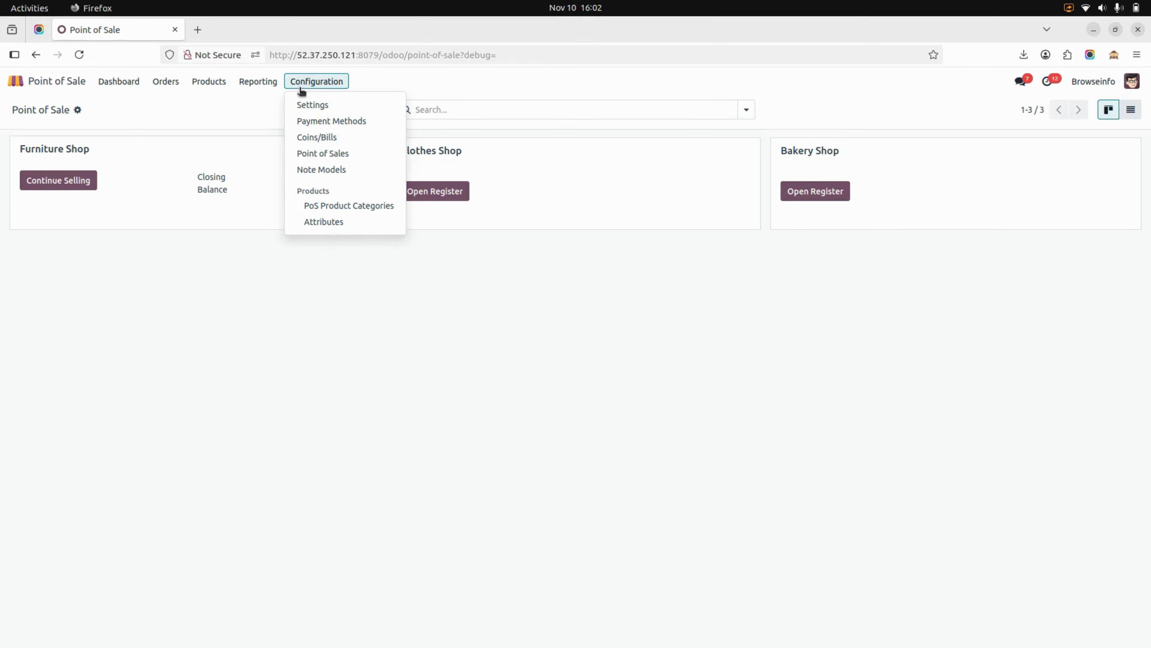
{"action": "left_click", "coordinate": [303, 106]}
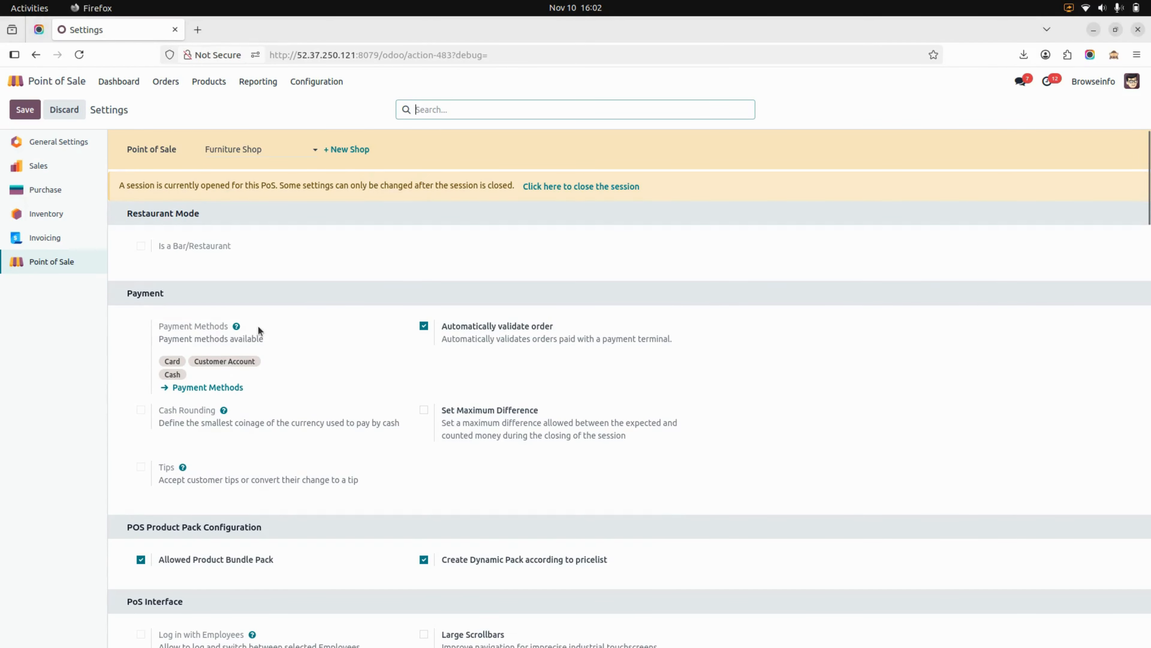
{"action": "scroll", "coordinate": [279, 316], "scroll_direction": "down", "scroll_amount": 5}
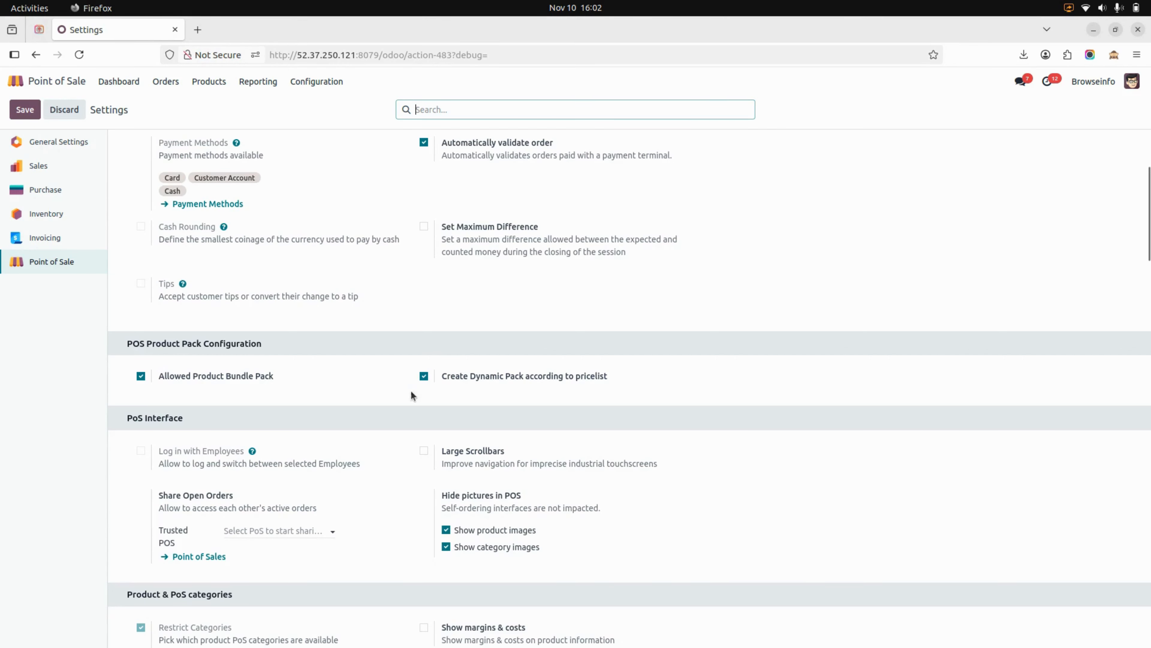
{"action": "scroll", "coordinate": [411, 391], "scroll_direction": "down", "scroll_amount": 15}
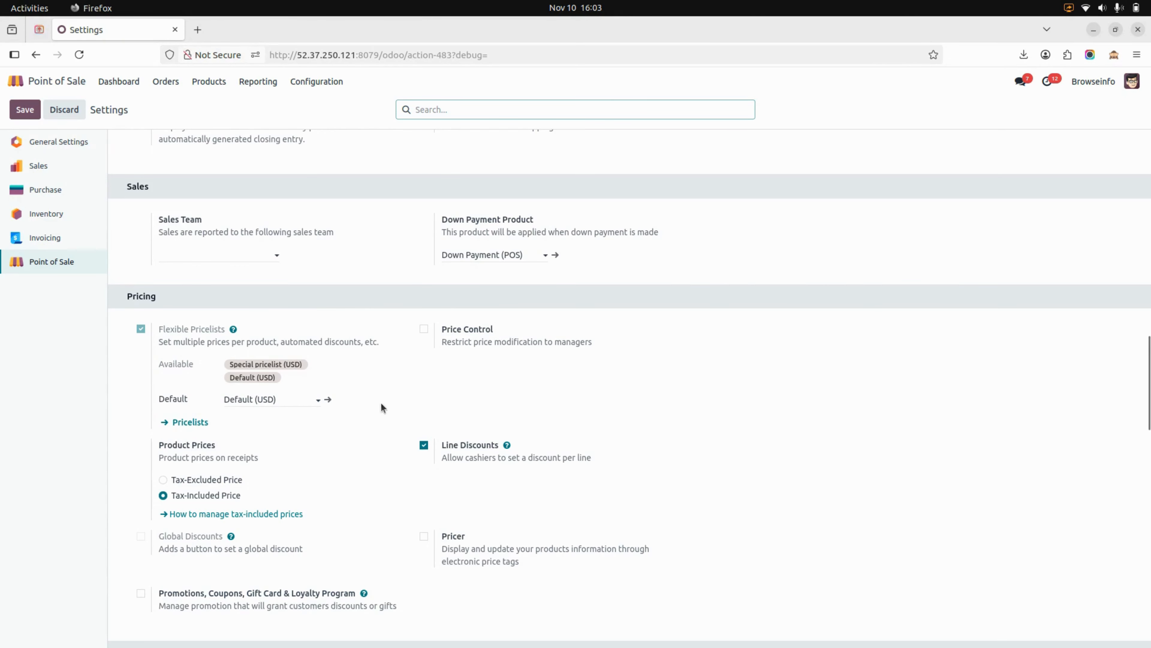
- Resume the Furniture Shop selling session and add the Cable Management Box pack to the order
{"action": "left_click", "coordinate": [44, 84]}
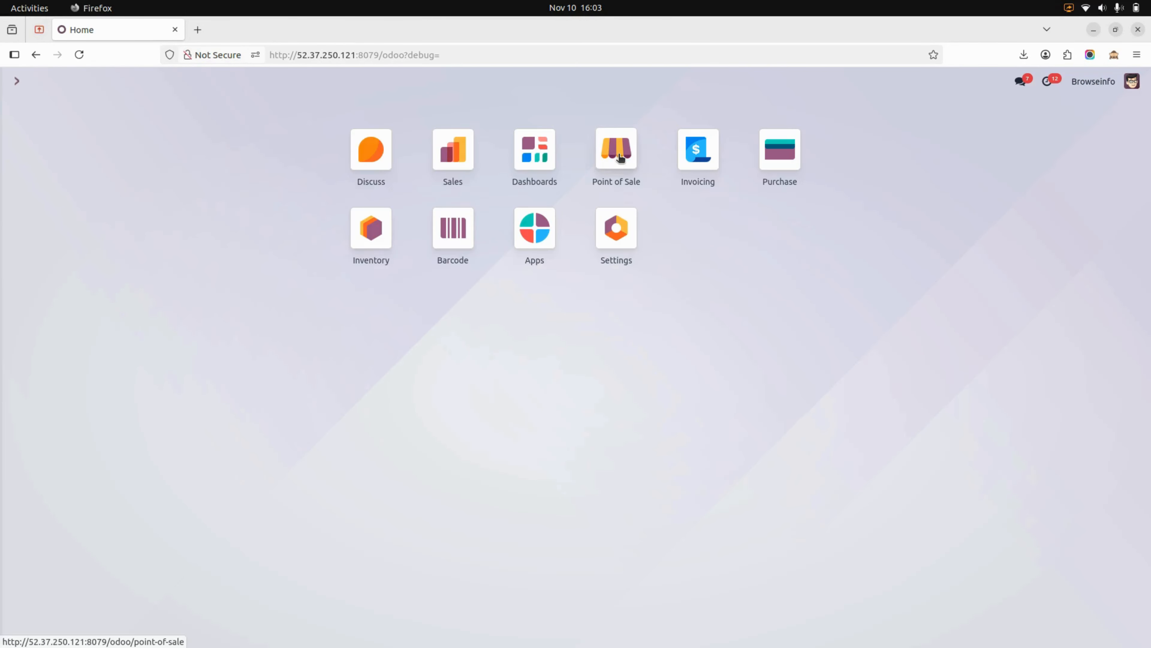
{"action": "left_click", "coordinate": [613, 145]}
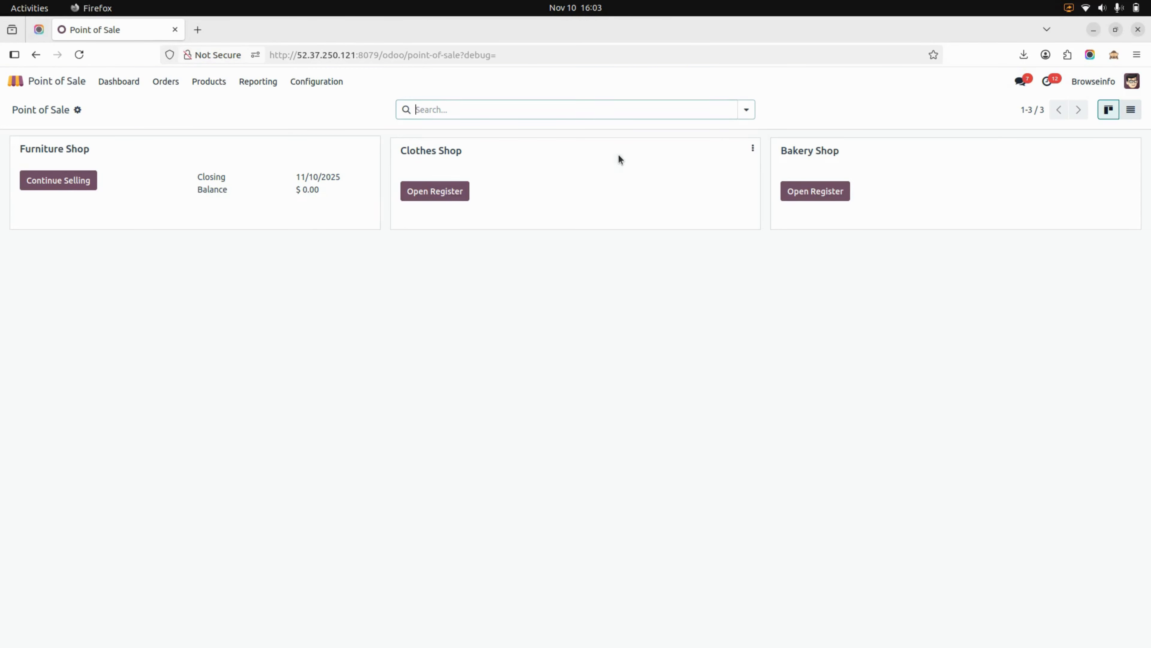
{"action": "left_click", "coordinate": [61, 190]}
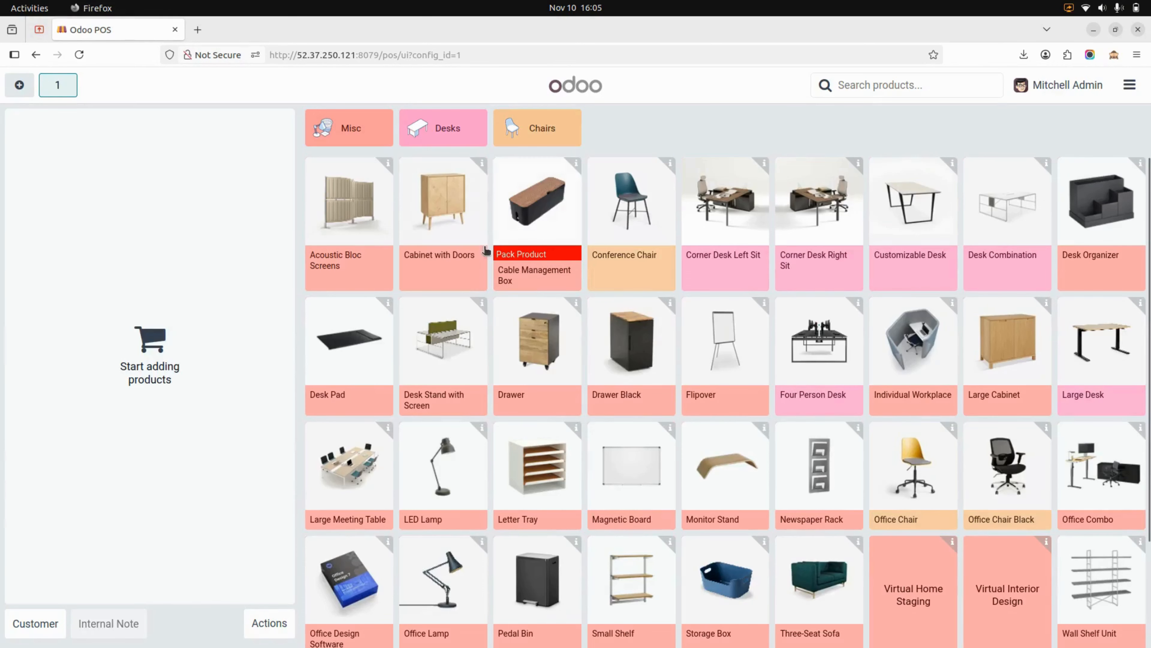
{"action": "left_click", "coordinate": [535, 237]}
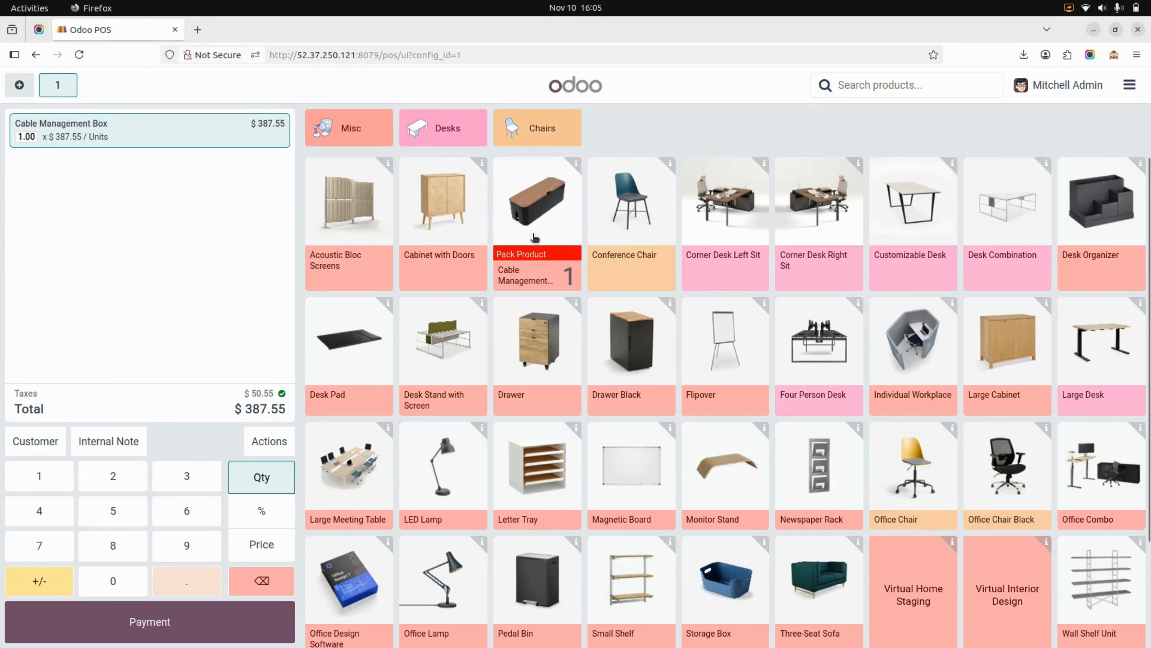
- Assign the first listed customer to the order and validate its payment in cash
{"action": "left_click", "coordinate": [39, 439]}
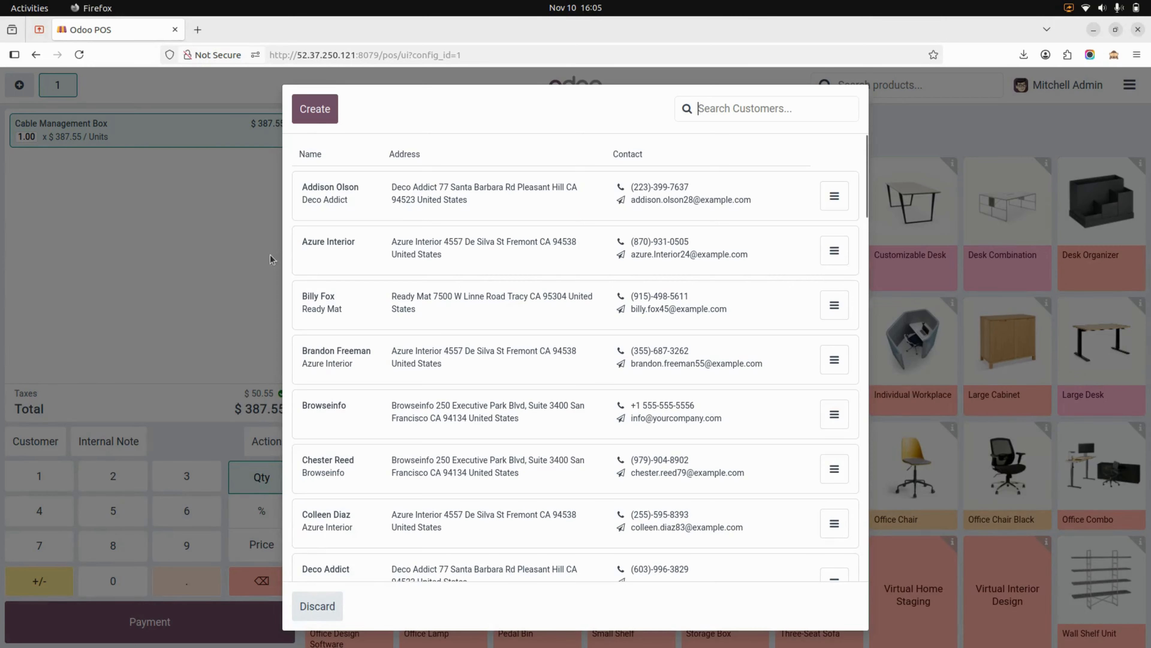
{"action": "left_click", "coordinate": [370, 211]}
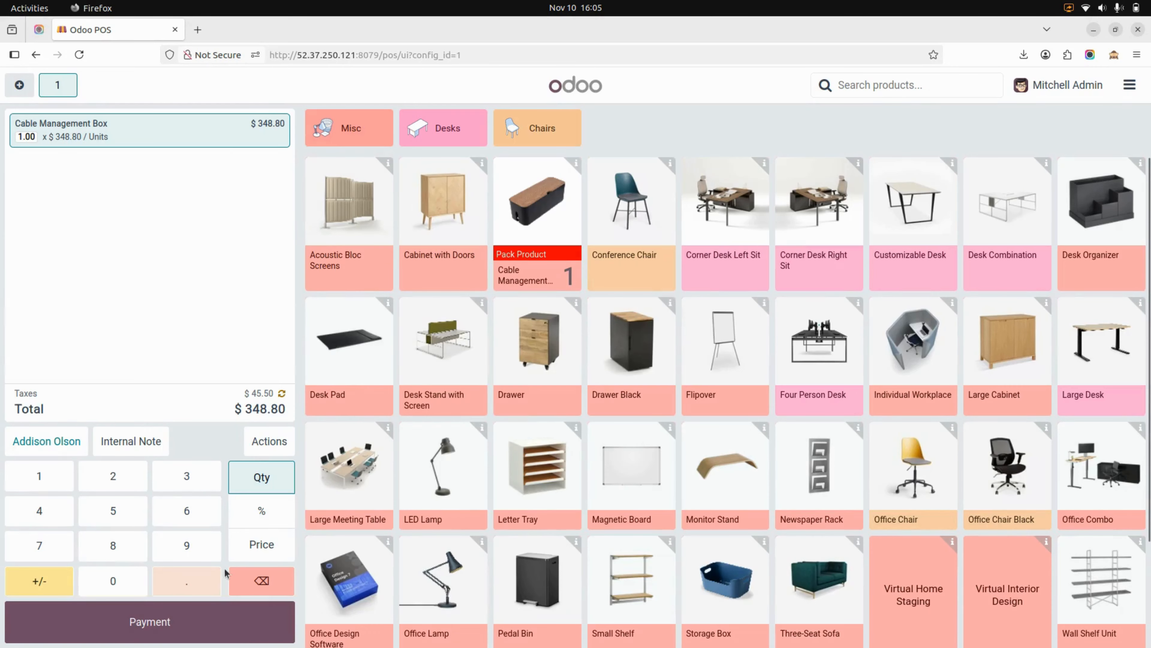
{"action": "left_click", "coordinate": [220, 622]}
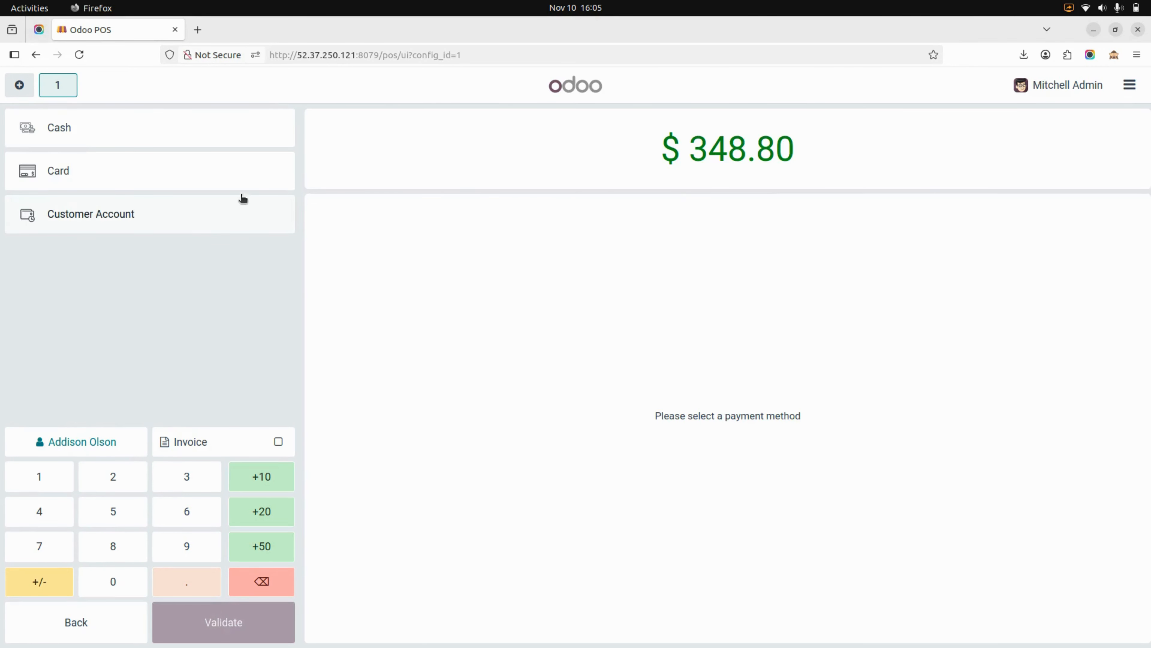
{"action": "left_click", "coordinate": [236, 130]}
{"action": "left_click", "coordinate": [192, 635]}
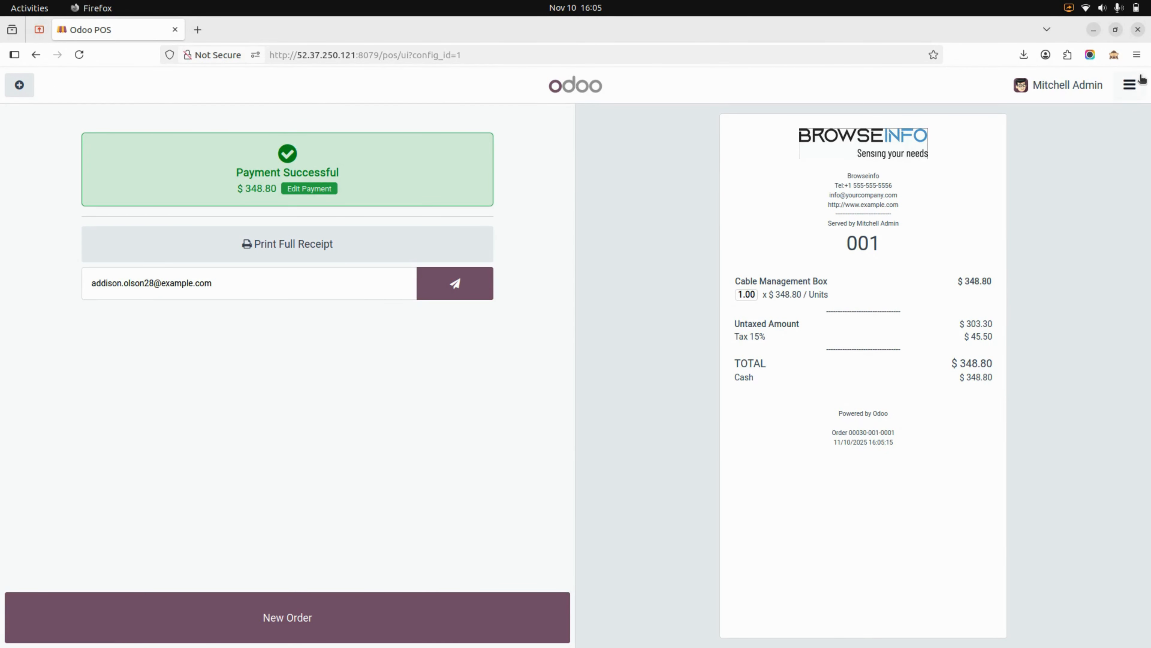
- Return to the backend and open the third order in the Point of Sale orders list
{"action": "left_click", "coordinate": [1131, 85]}
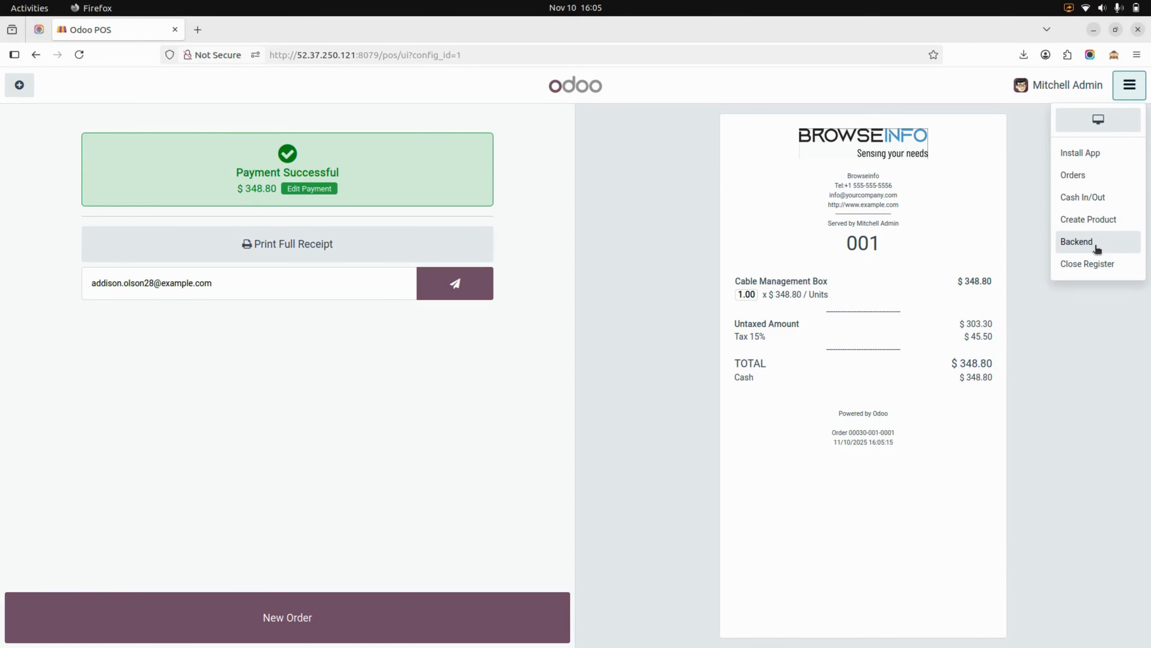
{"action": "left_click", "coordinate": [1094, 248]}
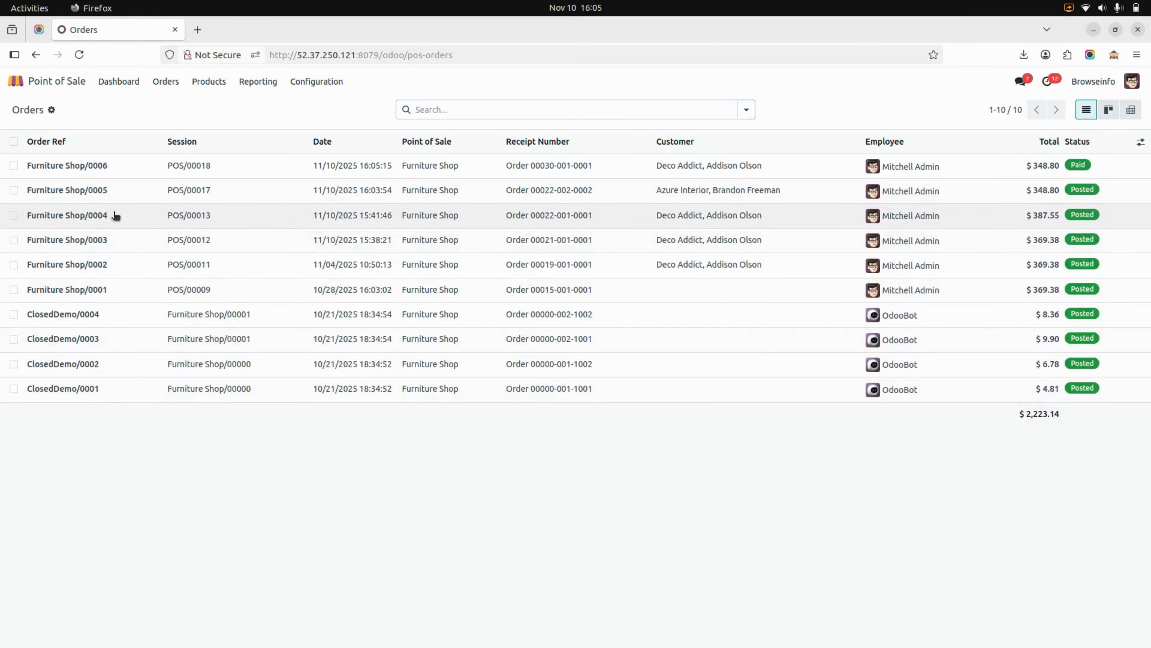
{"action": "left_click", "coordinate": [115, 216]}
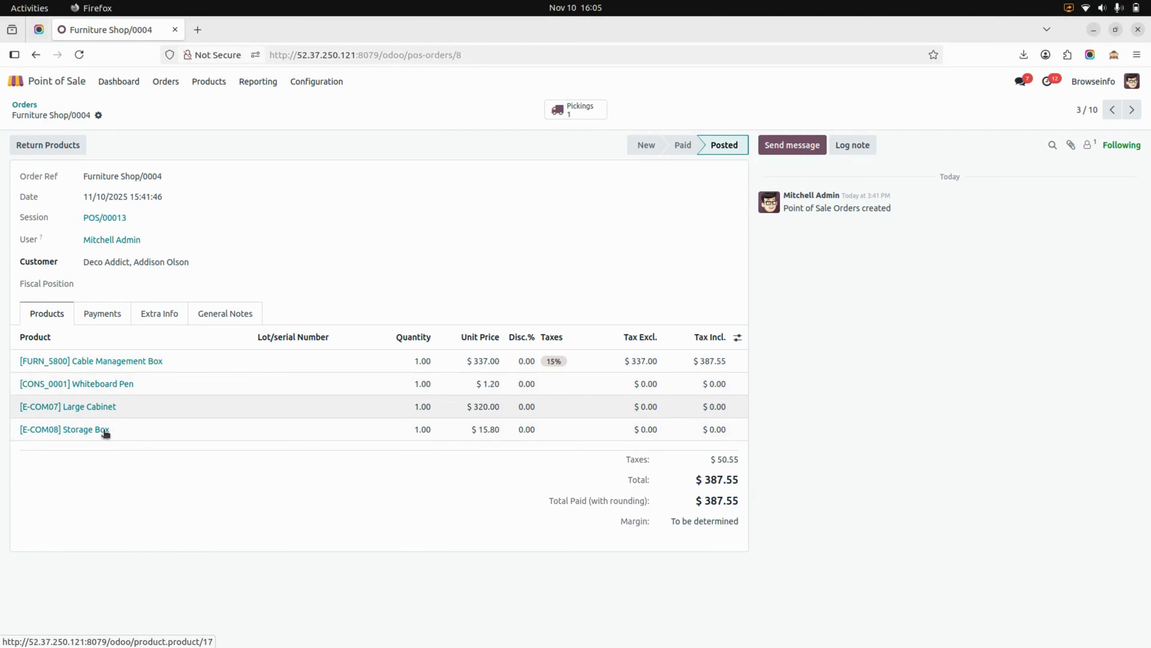
- Review the order's payments, extra info and general notes, and open its related picking
{"action": "left_click", "coordinate": [103, 320]}
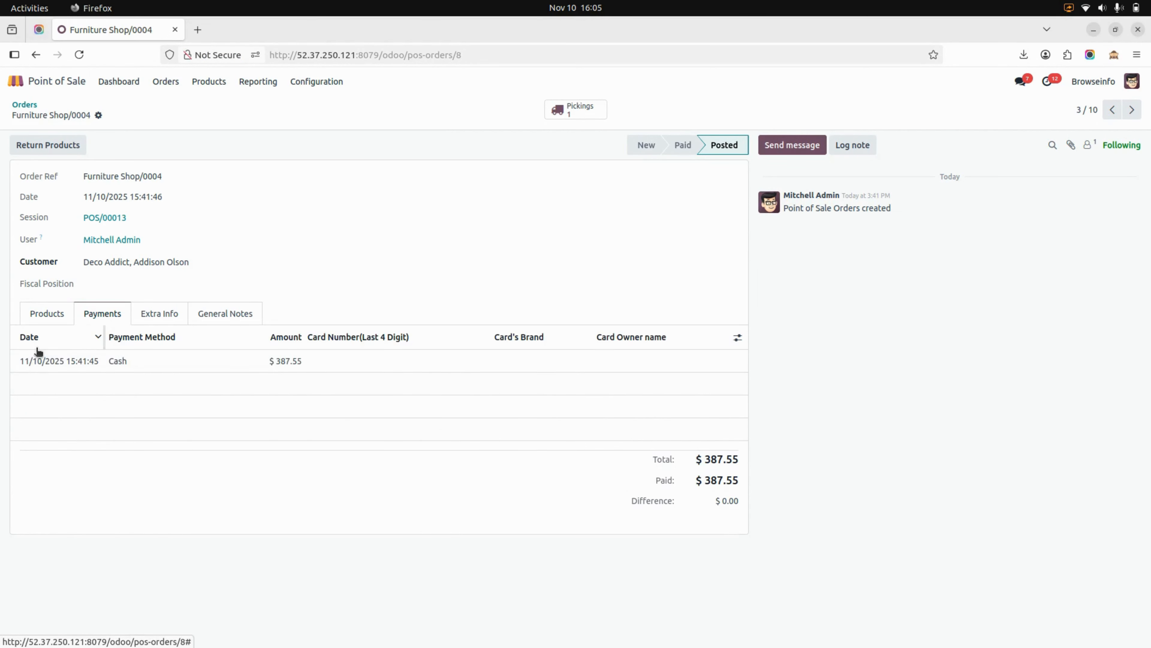
{"action": "left_click", "coordinate": [166, 320]}
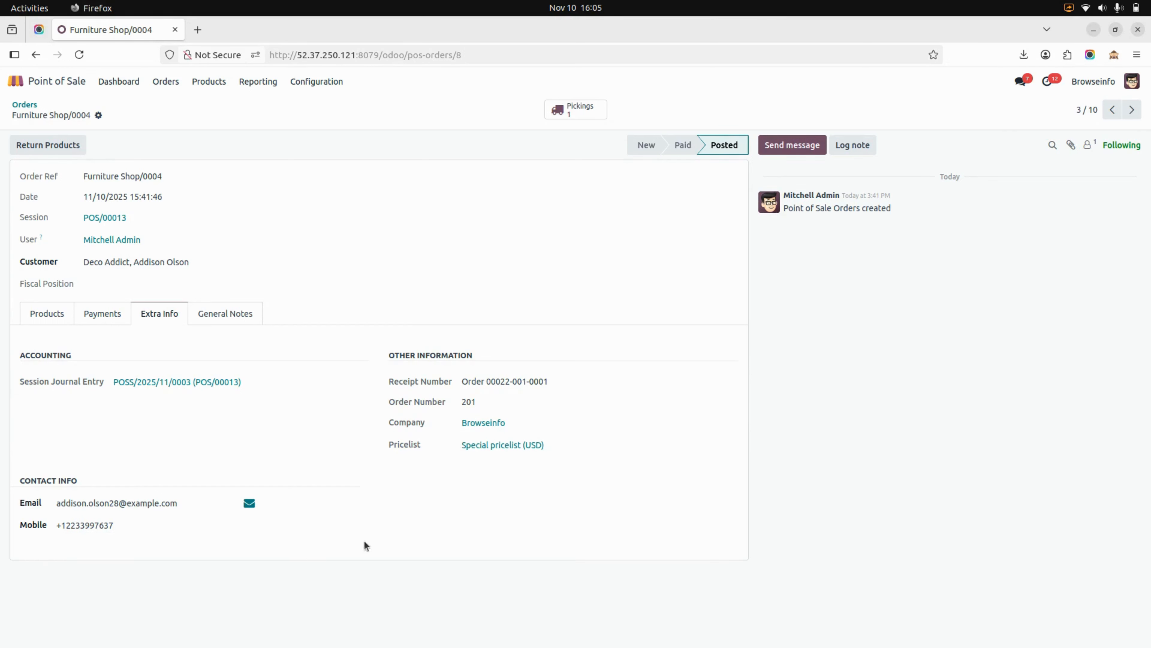
{"action": "left_click", "coordinate": [241, 319]}
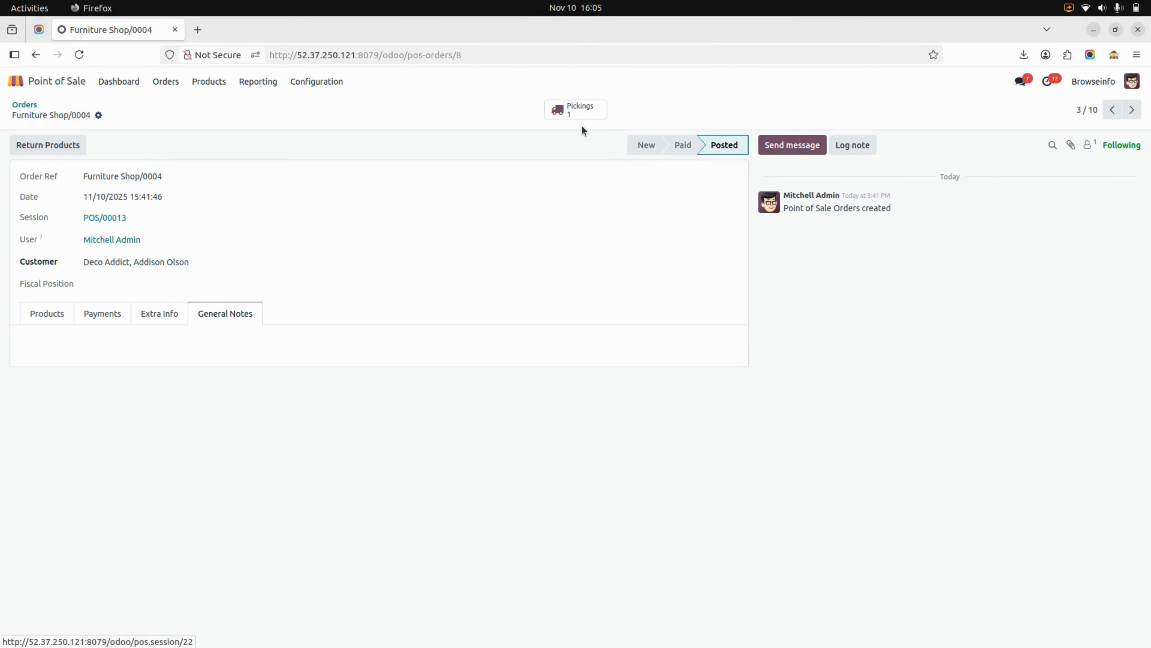
{"action": "left_click", "coordinate": [576, 107]}
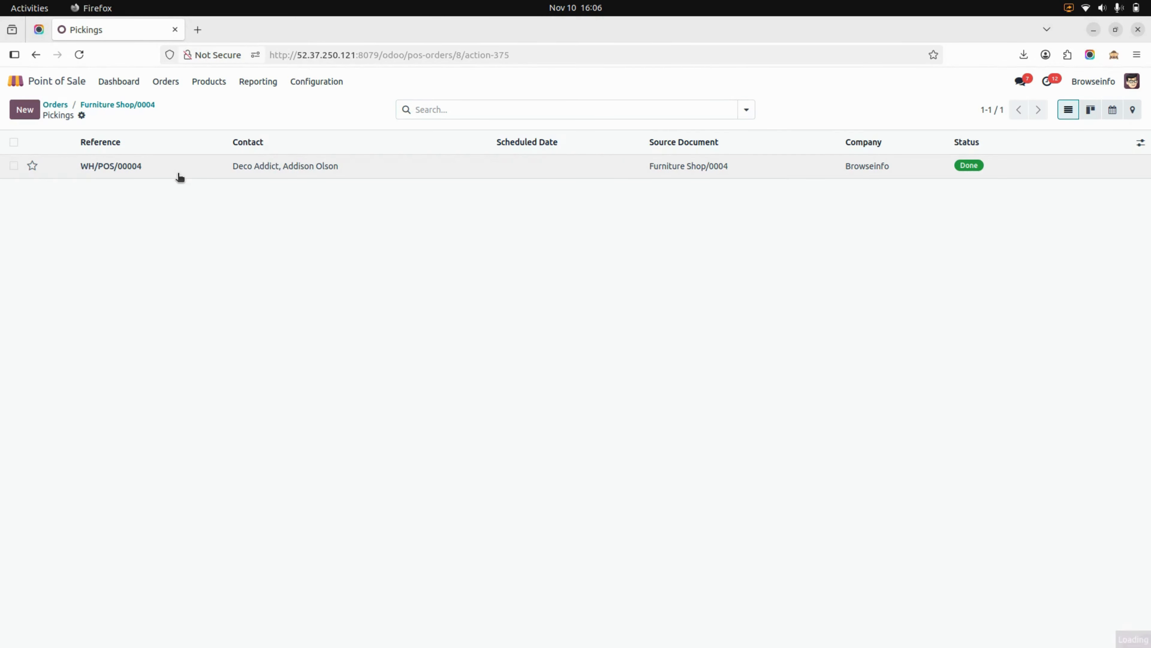
{"action": "left_click", "coordinate": [180, 176]}
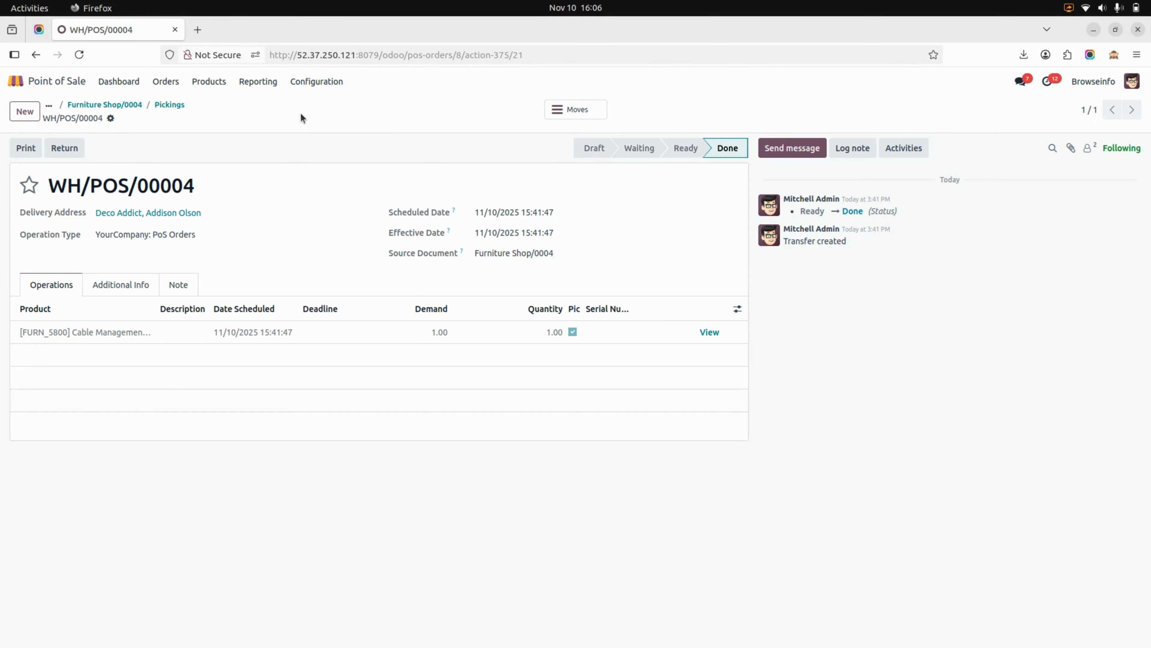
- Review the product pack, category, accounting and pricing options in the Point of Sale settings
{"action": "left_click", "coordinate": [312, 84]}
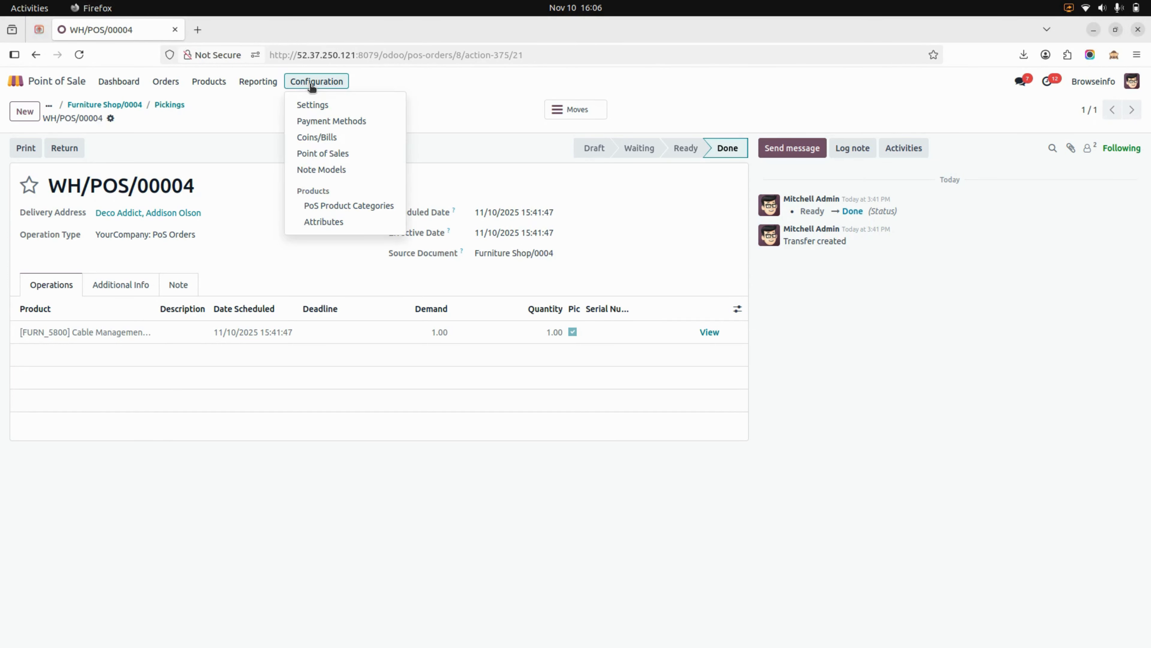
{"action": "left_click", "coordinate": [312, 104]}
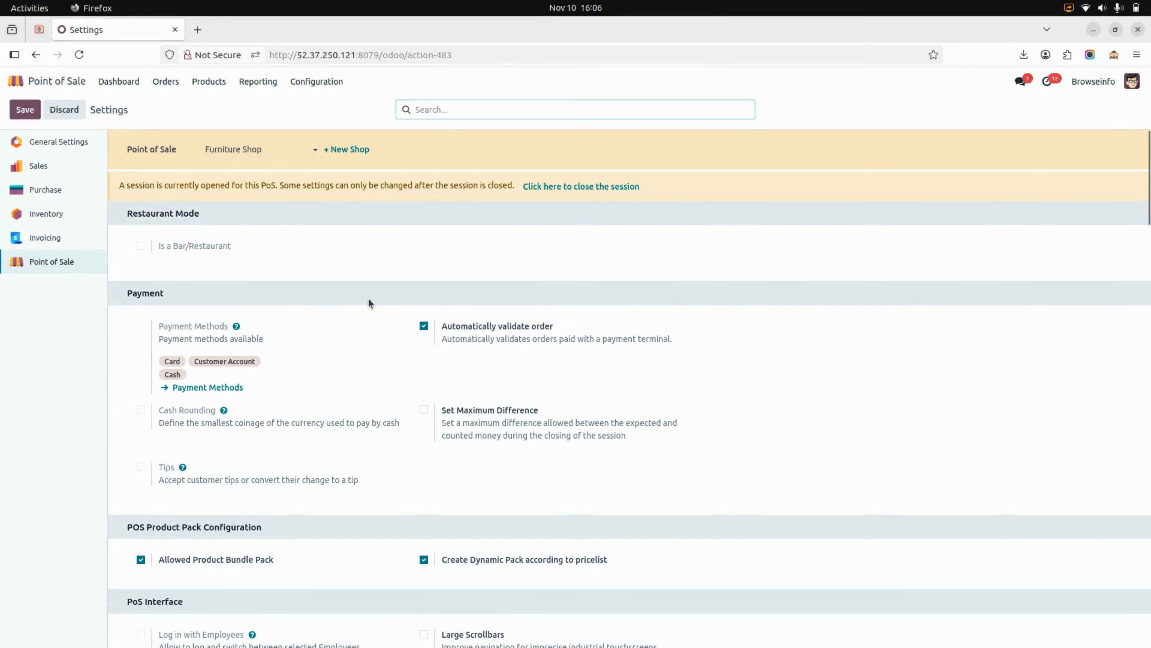
{"action": "scroll", "coordinate": [369, 302], "scroll_direction": "down", "scroll_amount": 5}
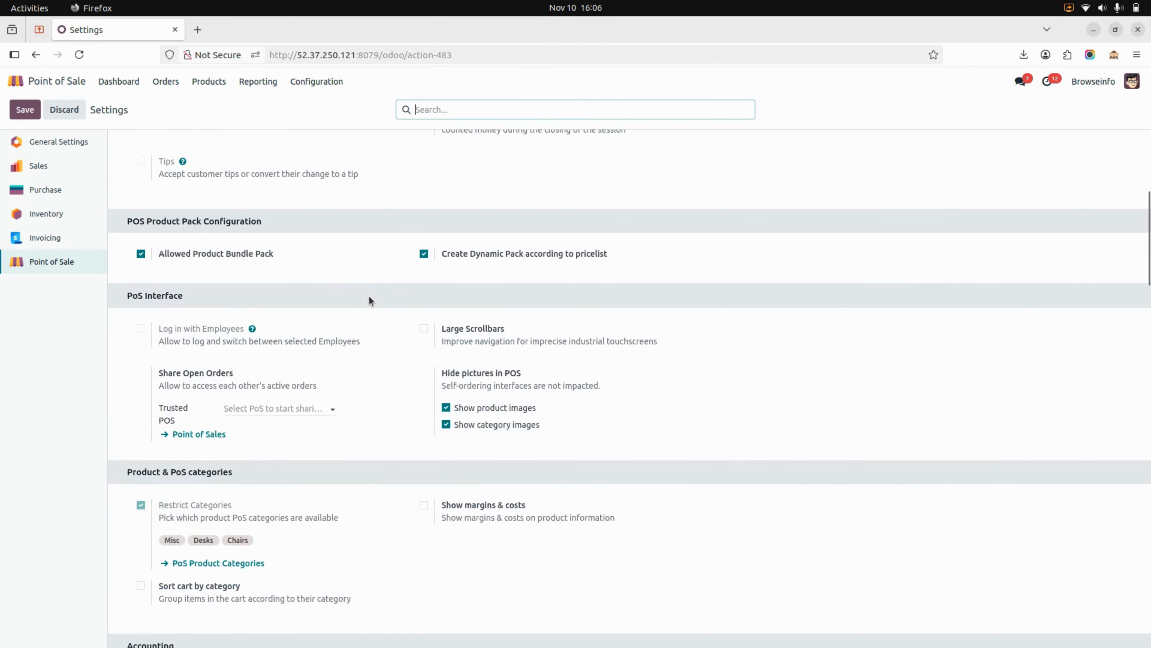
{"action": "scroll", "coordinate": [370, 297], "scroll_direction": "down", "scroll_amount": 5}
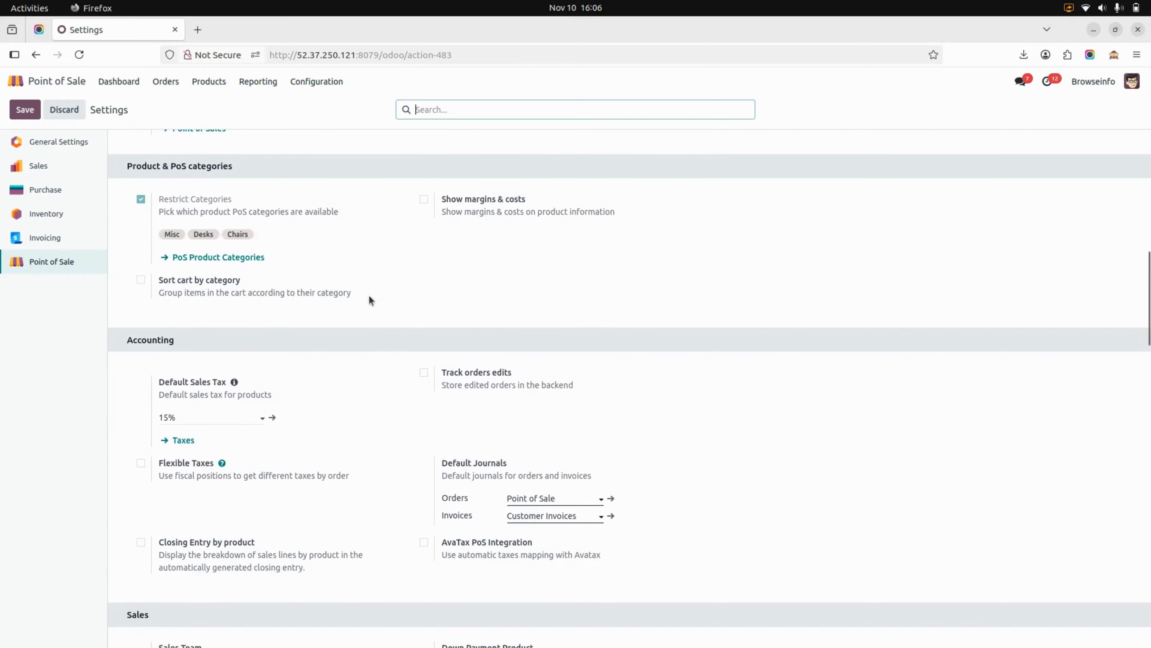
{"action": "scroll", "coordinate": [369, 295], "scroll_direction": "down", "scroll_amount": 9}
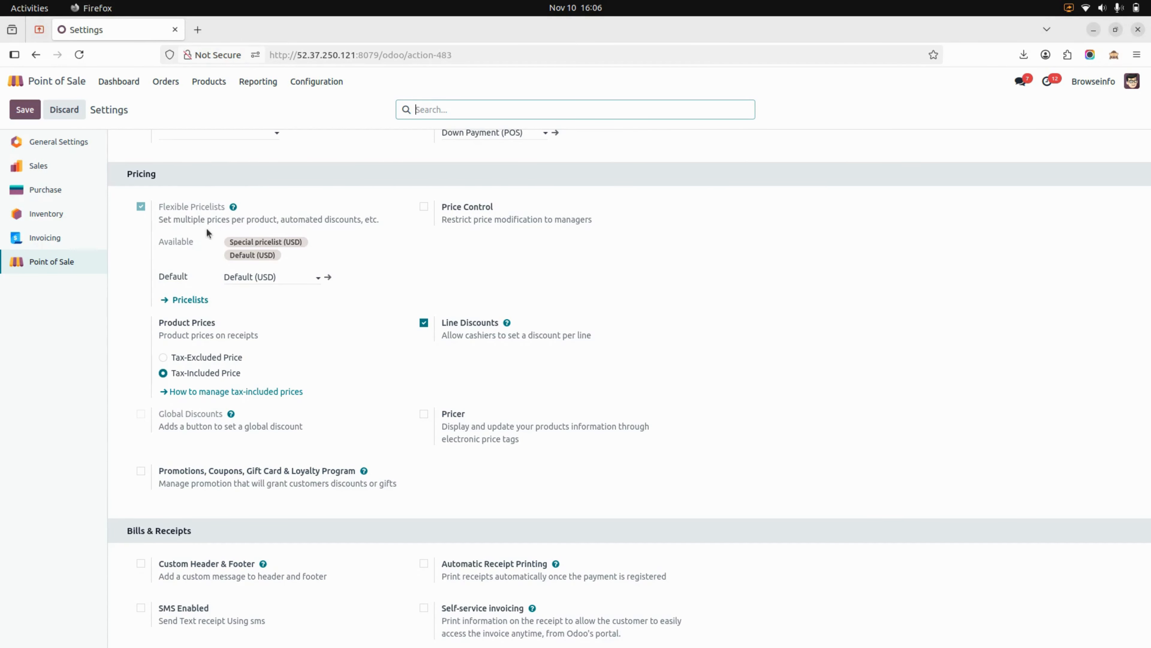
- Continue selling in Furniture Shop and add the Cable Management Box pack to a new order
{"action": "left_click", "coordinate": [117, 80]}
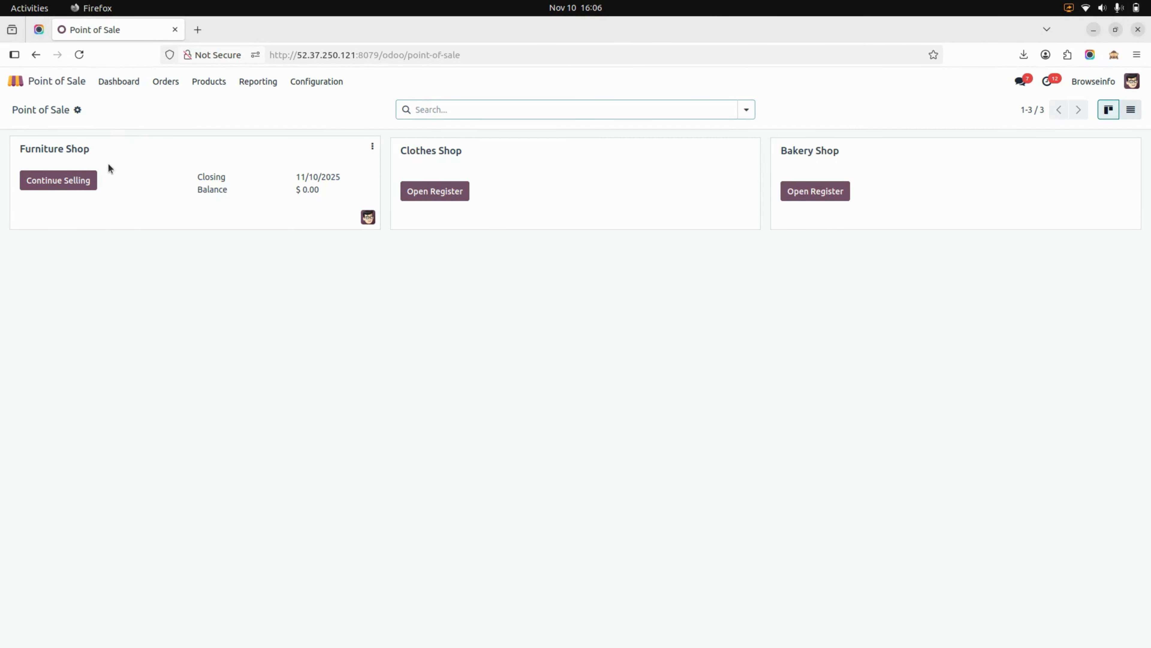
{"action": "left_click", "coordinate": [87, 181]}
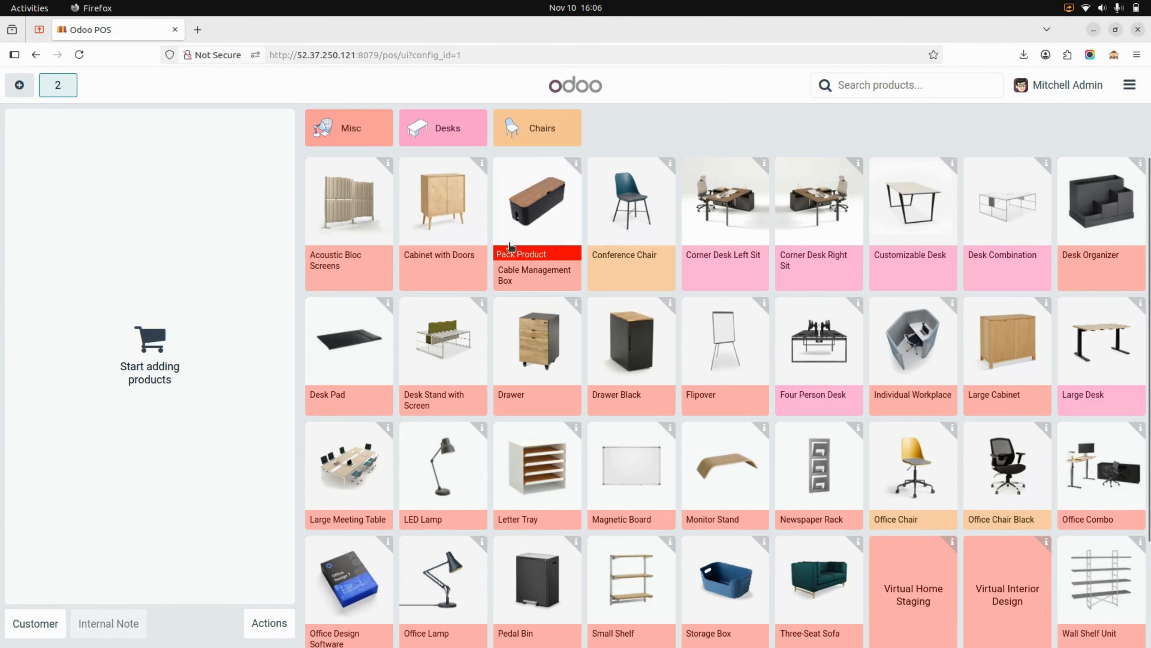
{"action": "left_click", "coordinate": [528, 235]}
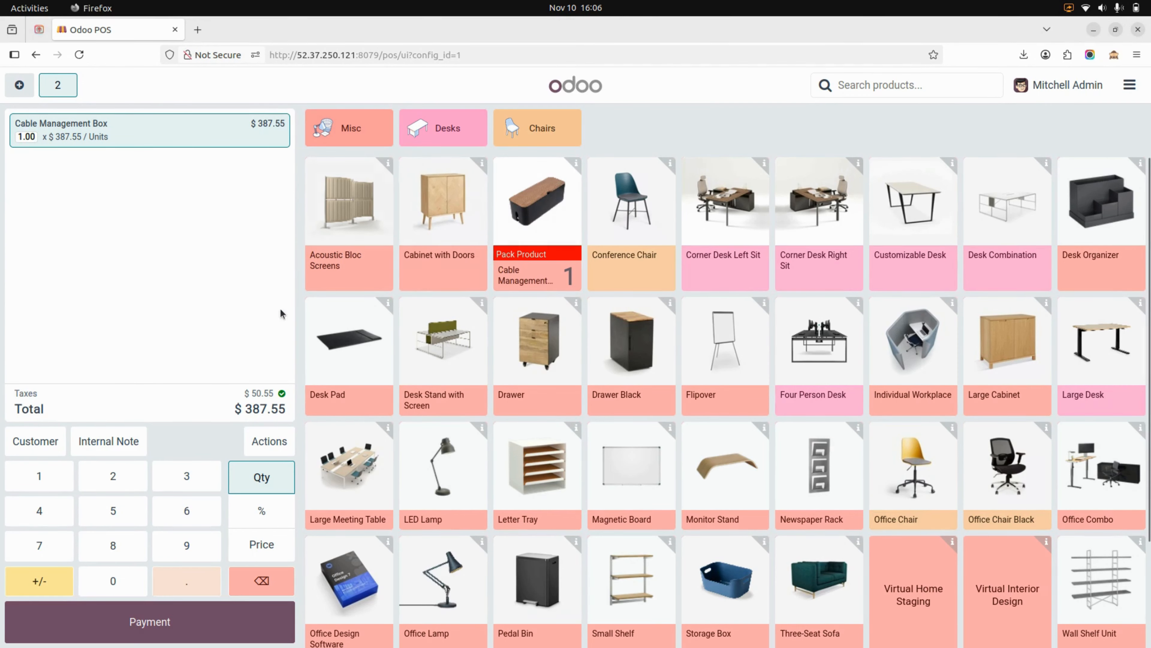
- Apply the Special pricelist to the current order and assign the first listed customer, from Deco Addict, to it
{"action": "left_click", "coordinate": [261, 439]}
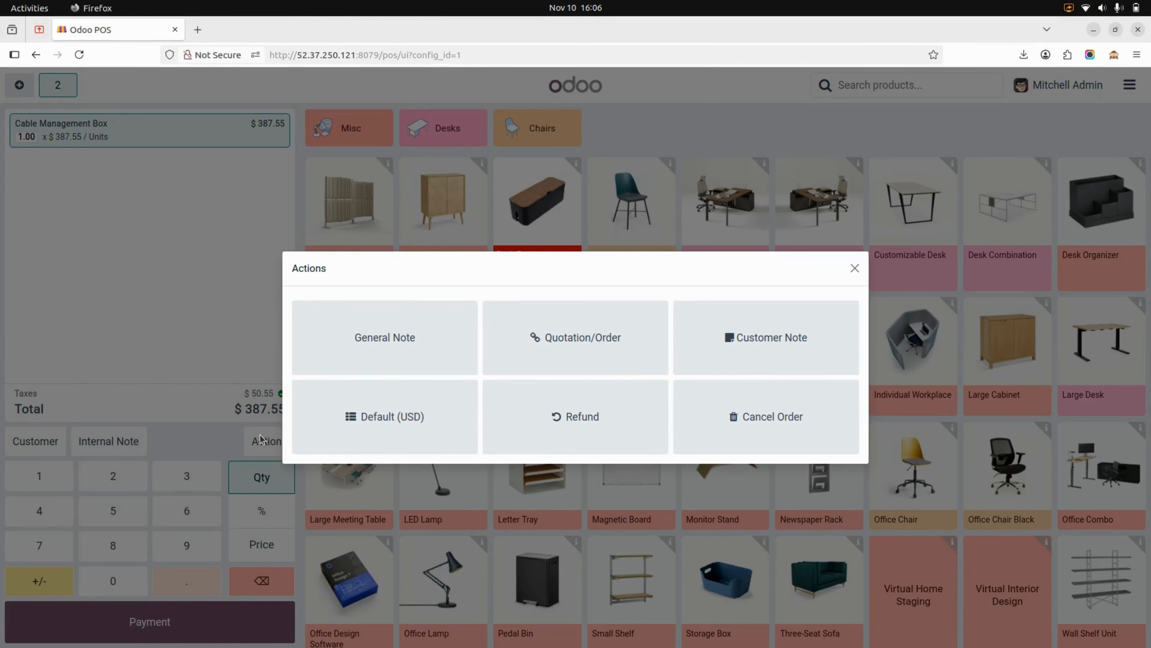
{"action": "left_click", "coordinate": [369, 412]}
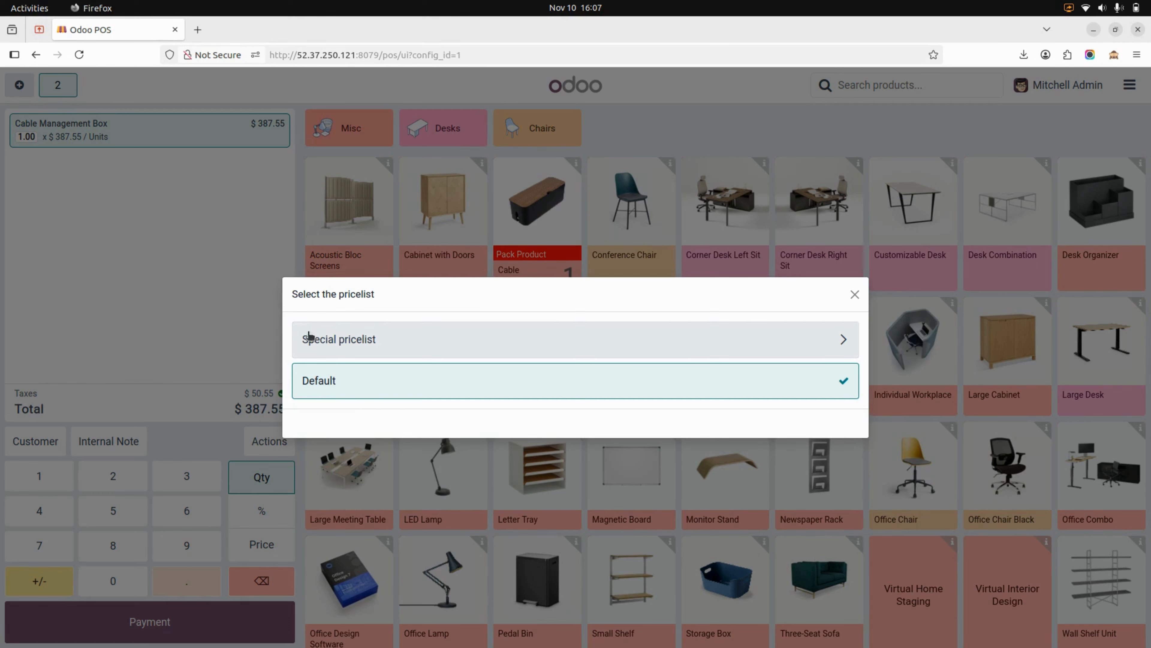
{"action": "left_click", "coordinate": [334, 339]}
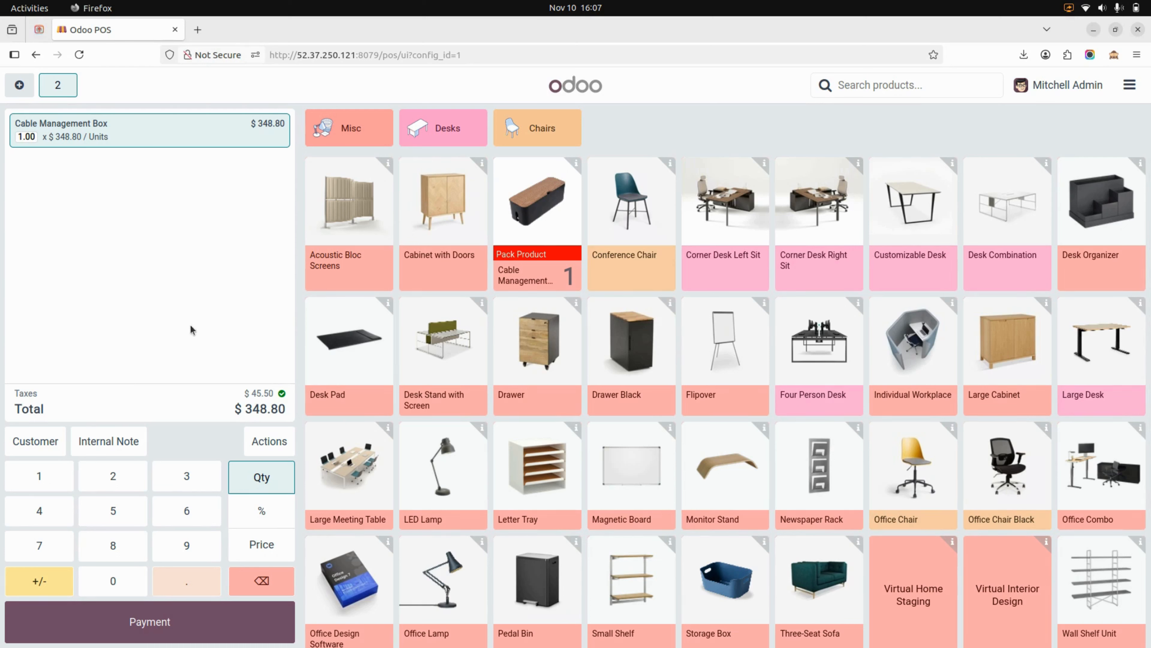
{"action": "left_click", "coordinate": [39, 438]}
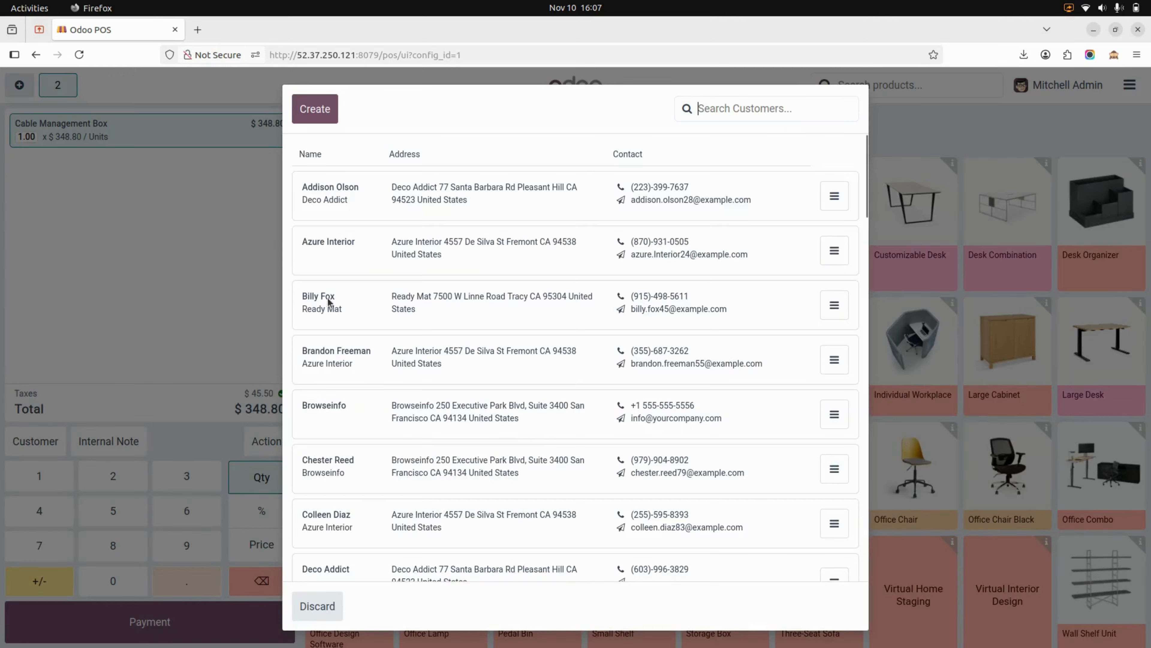
{"action": "left_click", "coordinate": [411, 204]}
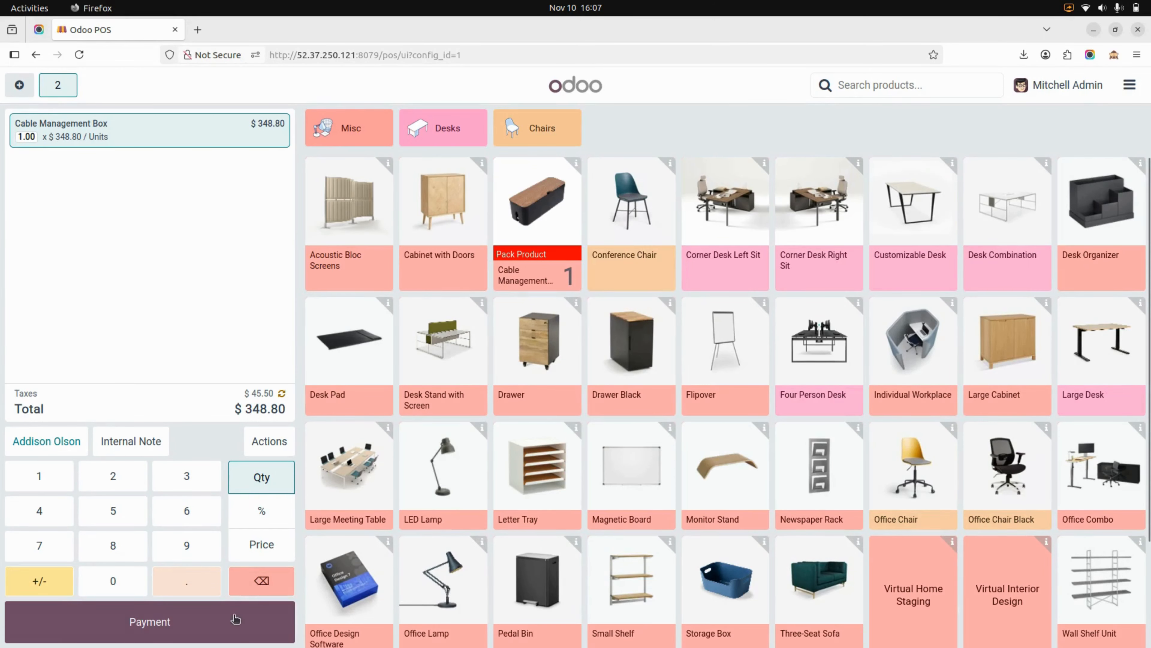
- Pay the Cable Management Box order in cash, validate the payment, and return to the backend
{"action": "left_click", "coordinate": [231, 623]}
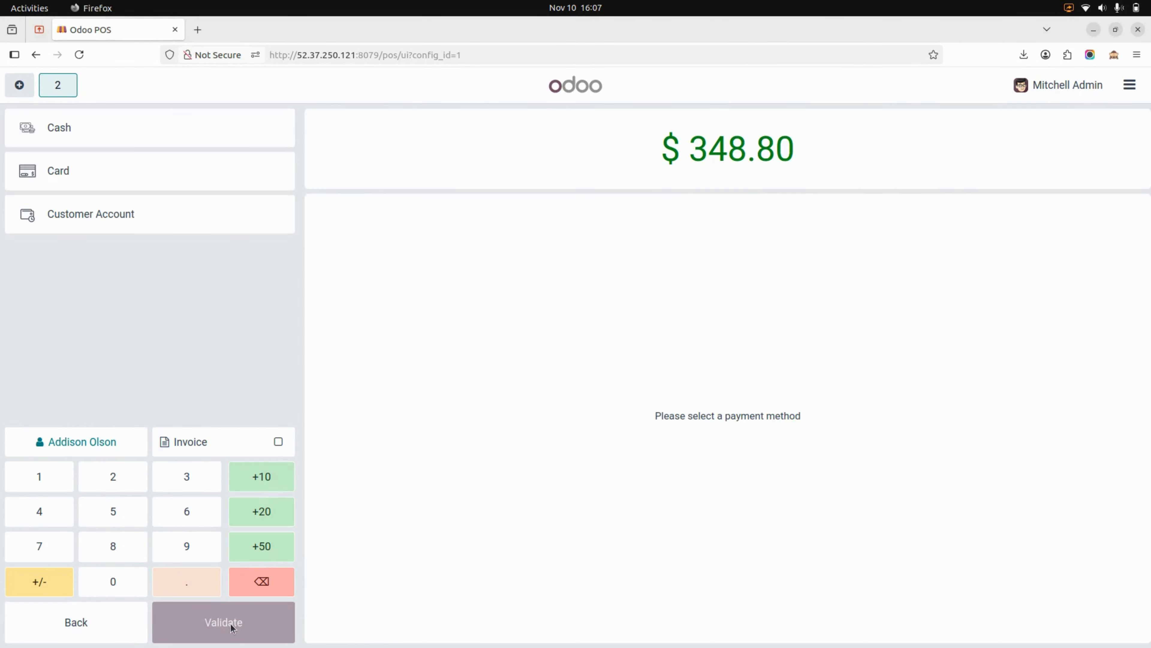
{"action": "left_click", "coordinate": [222, 136]}
{"action": "left_click", "coordinate": [244, 625]}
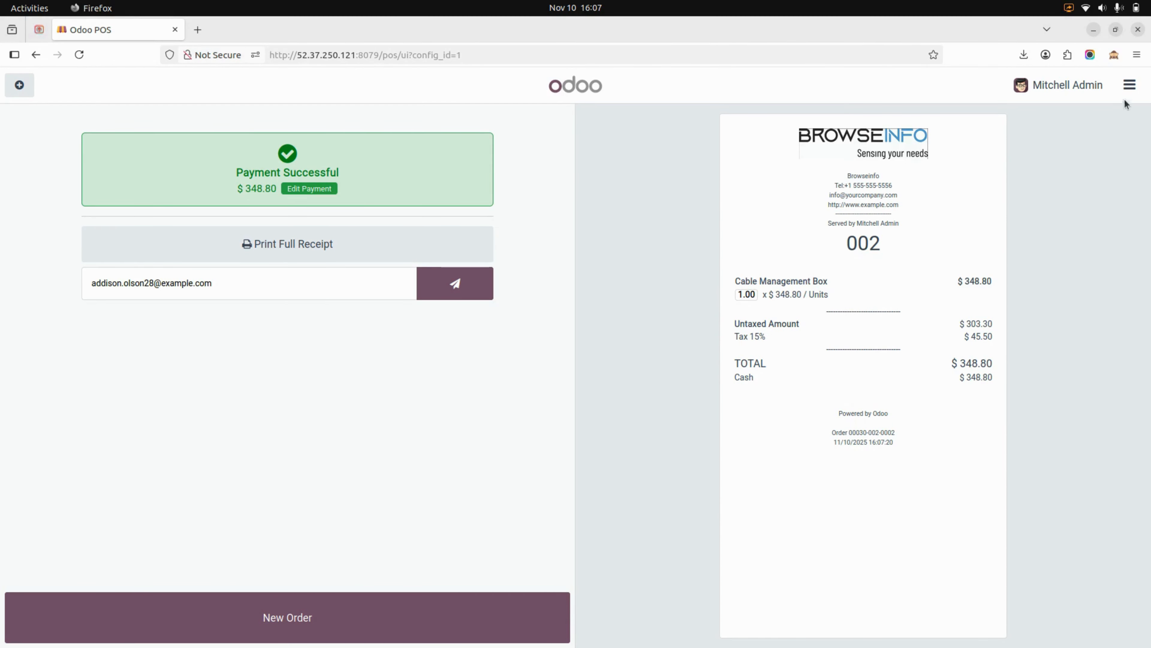
{"action": "left_click", "coordinate": [1129, 85]}
{"action": "left_click", "coordinate": [1097, 245]}
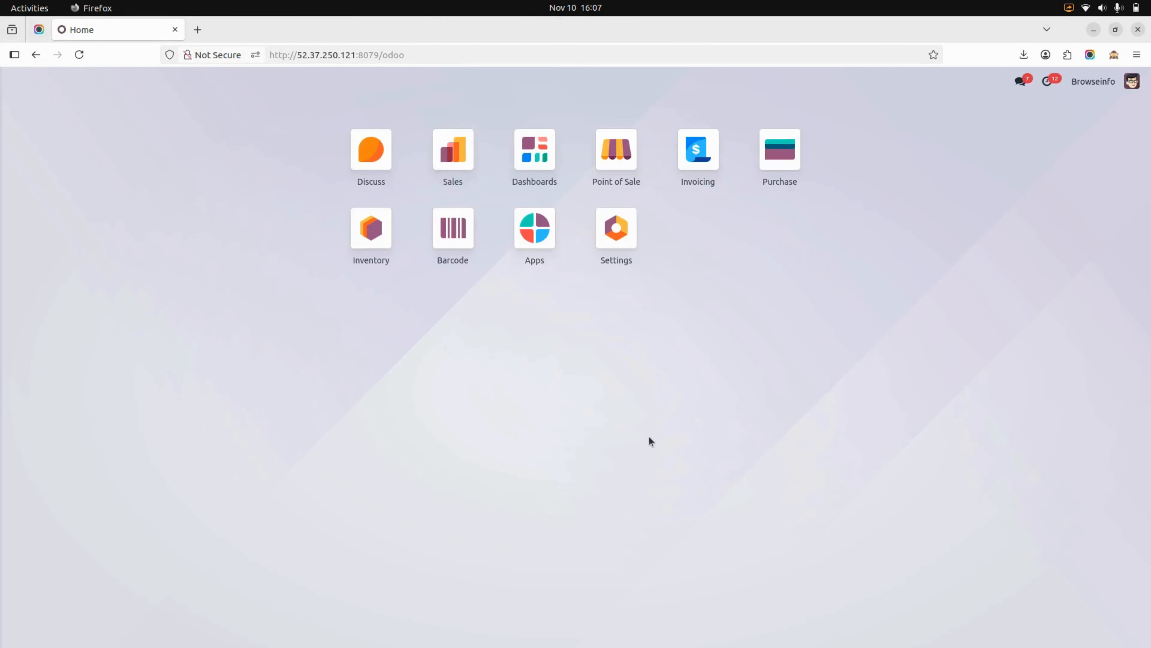